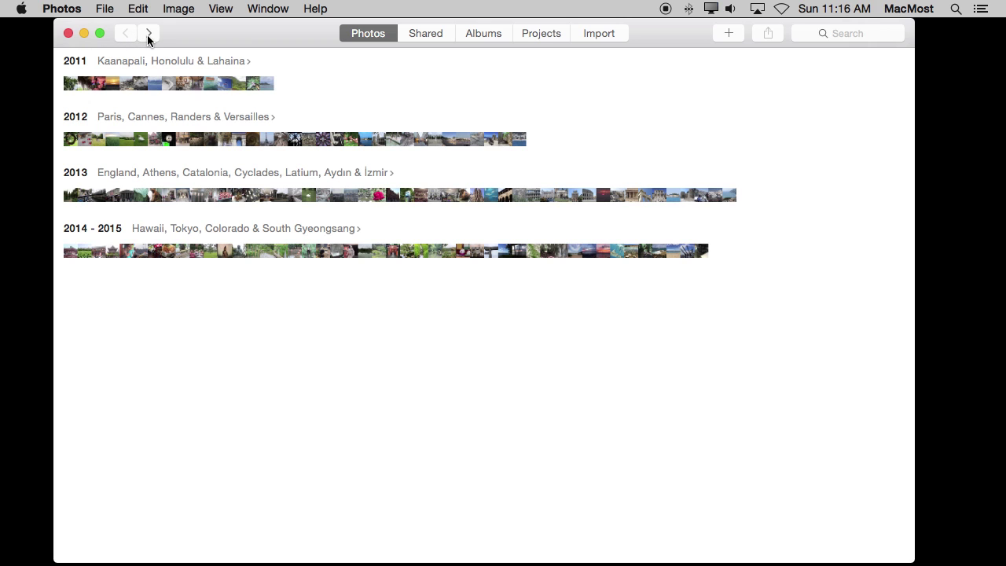
pyautogui.click(148, 33)
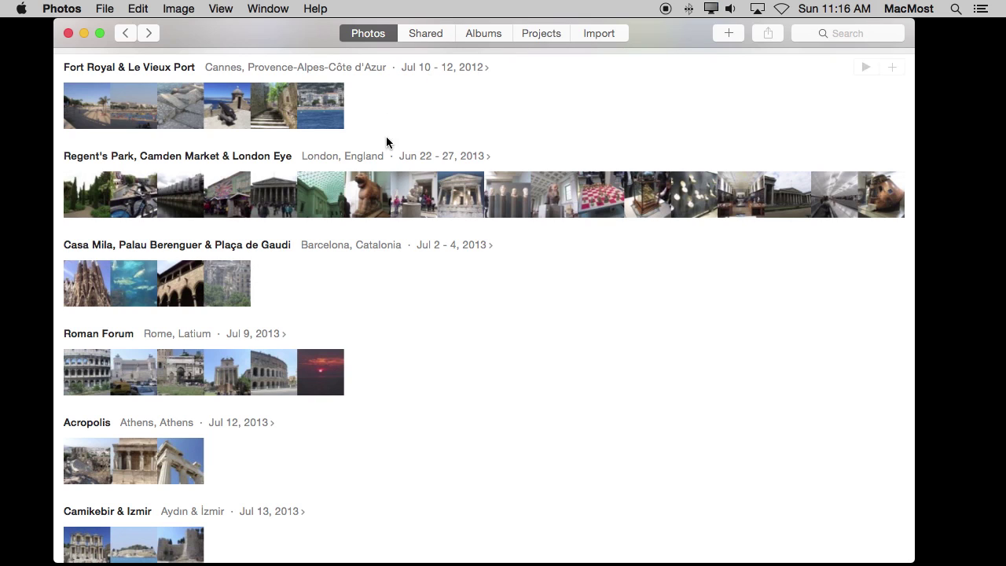
pyautogui.click(148, 34)
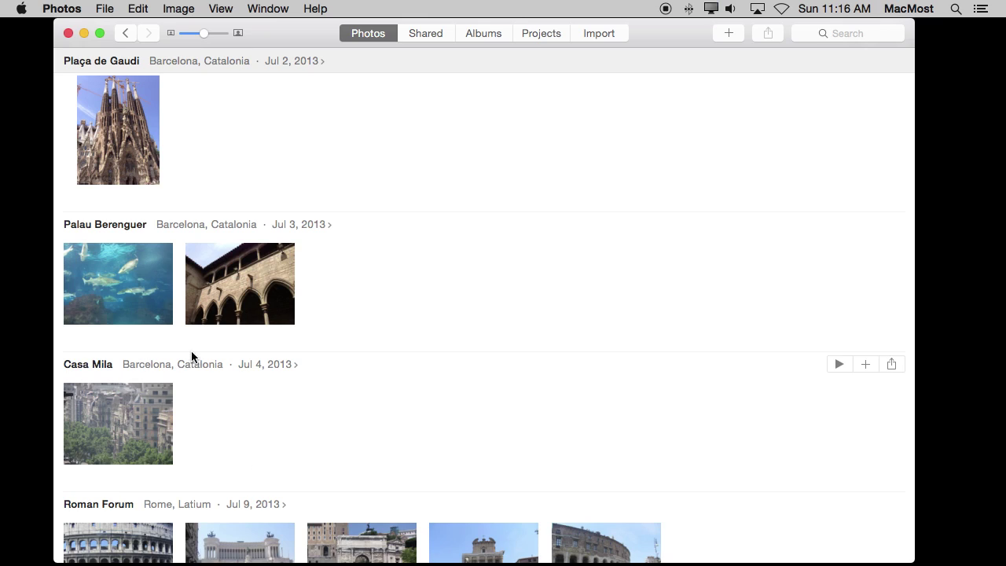
pyautogui.click(127, 34)
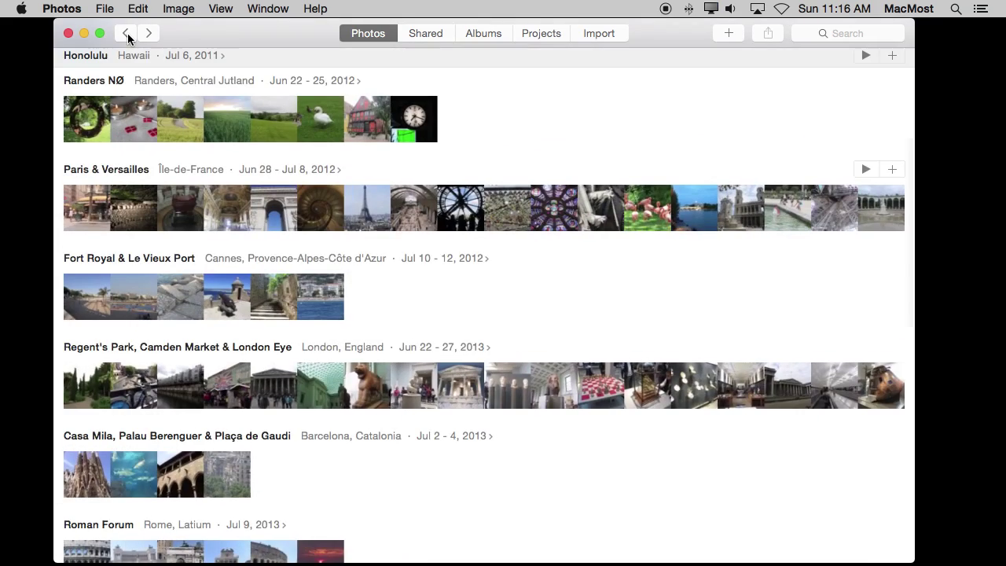
pyautogui.click(148, 34)
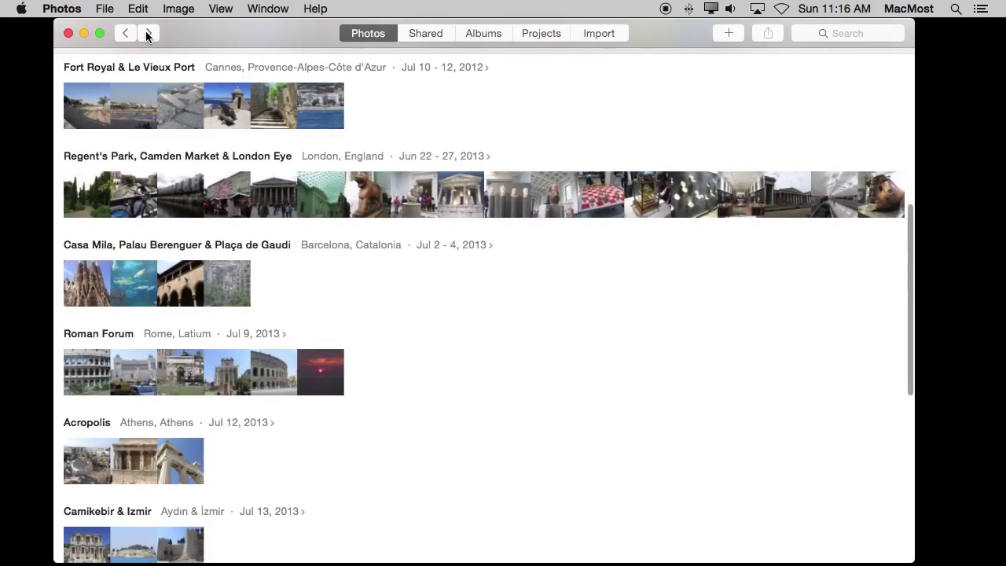
pyautogui.moveTo(235, 385)
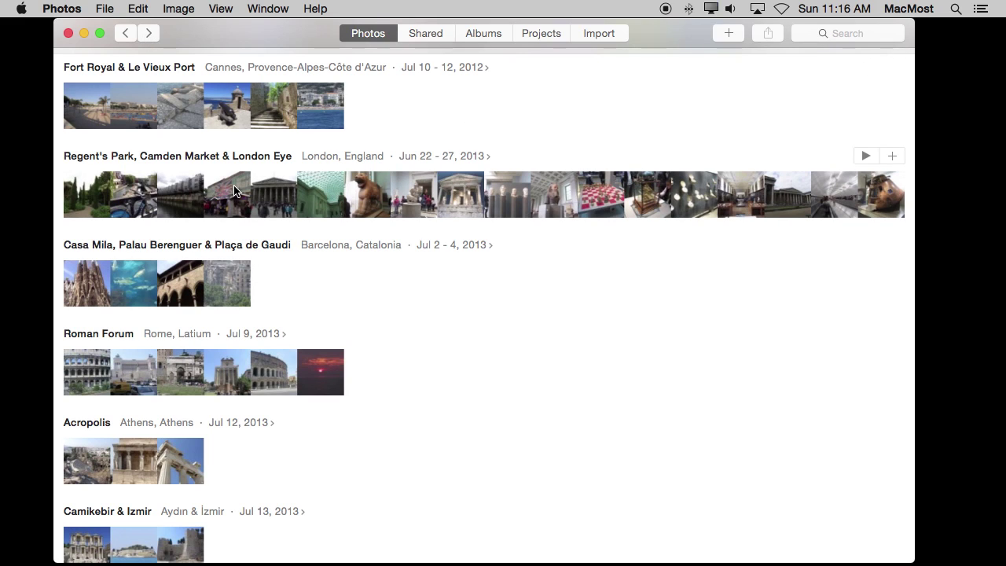
# - Skim the Regent's Park photo previews, then return to the yearly overview
pyautogui.click(233, 190)
pyautogui.moveTo(234, 190); pyautogui.dragTo(459, 193)
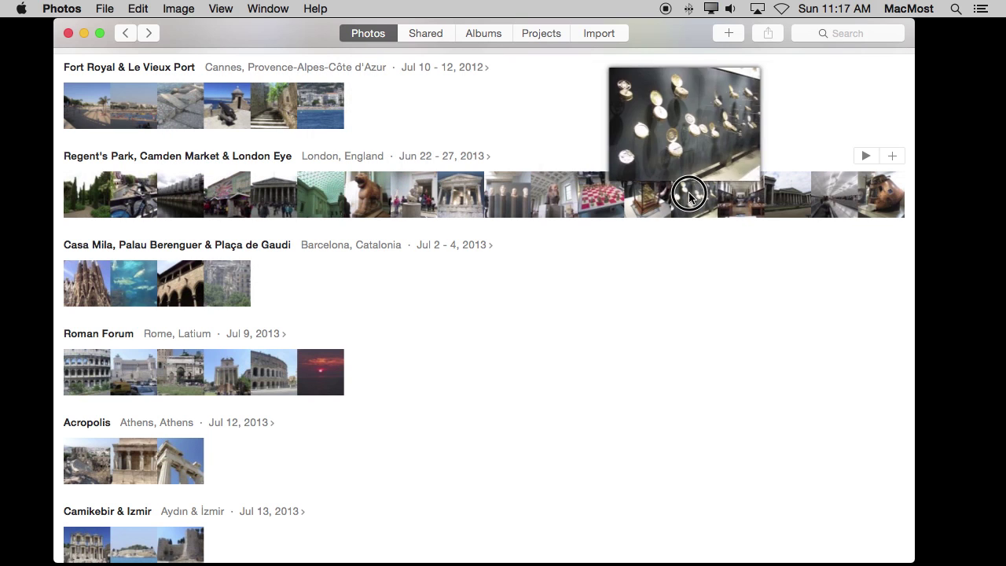
pyautogui.moveTo(459, 194); pyautogui.dragTo(612, 109)
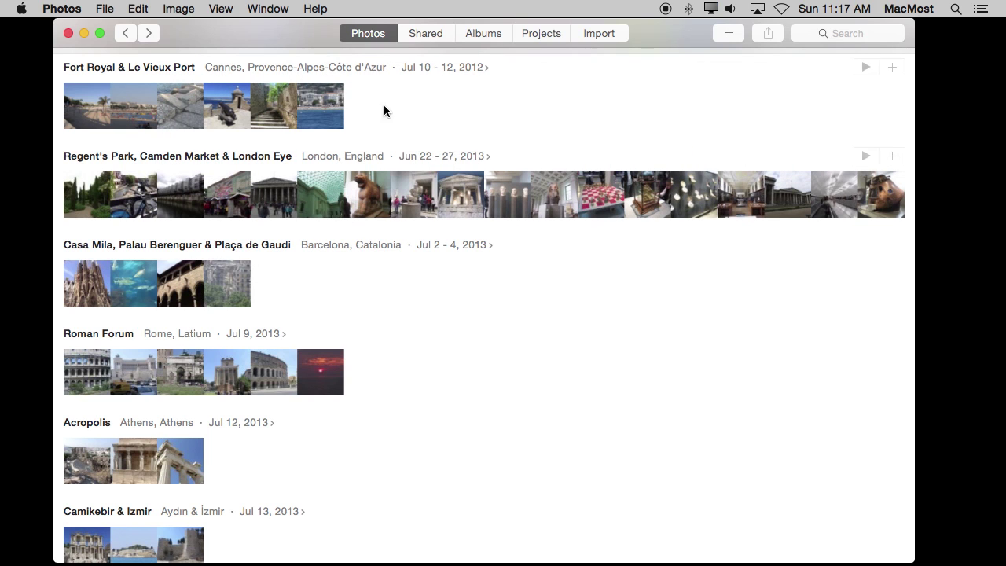
pyautogui.click(124, 34)
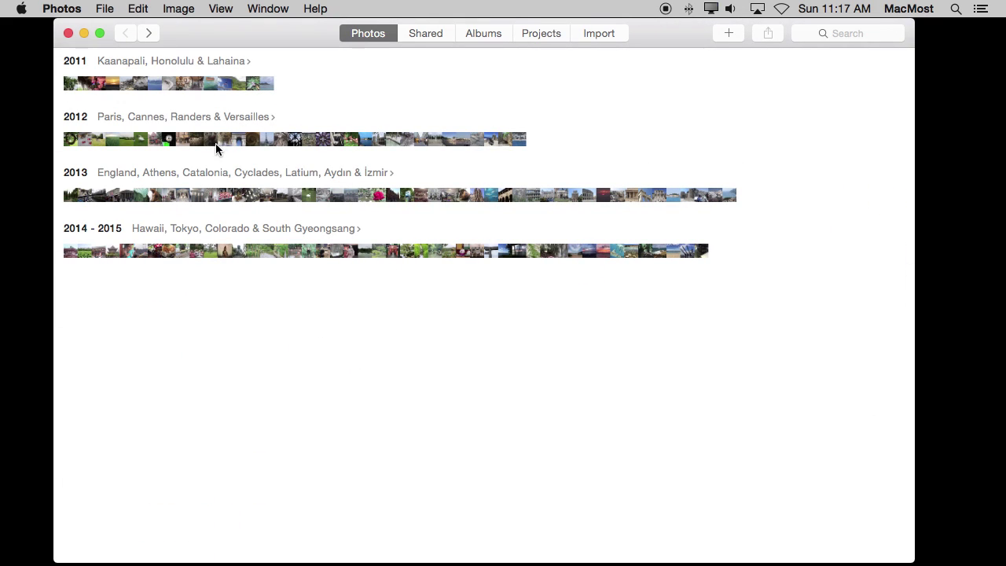
# - Skim the 2012 photos and open the Paris, Cannes, Randers & Versailles map
pyautogui.click(232, 145)
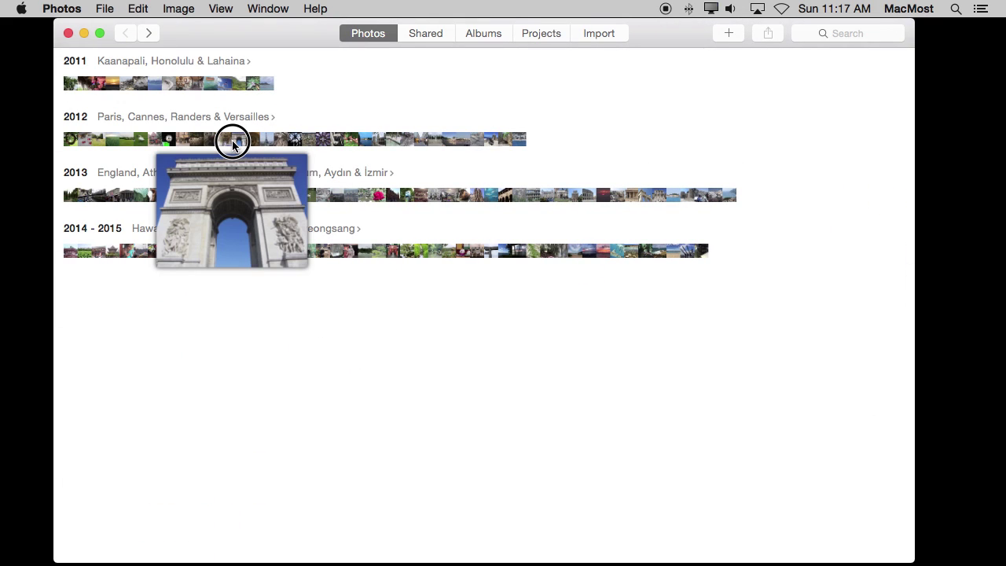
pyautogui.moveTo(233, 146); pyautogui.dragTo(267, 143)
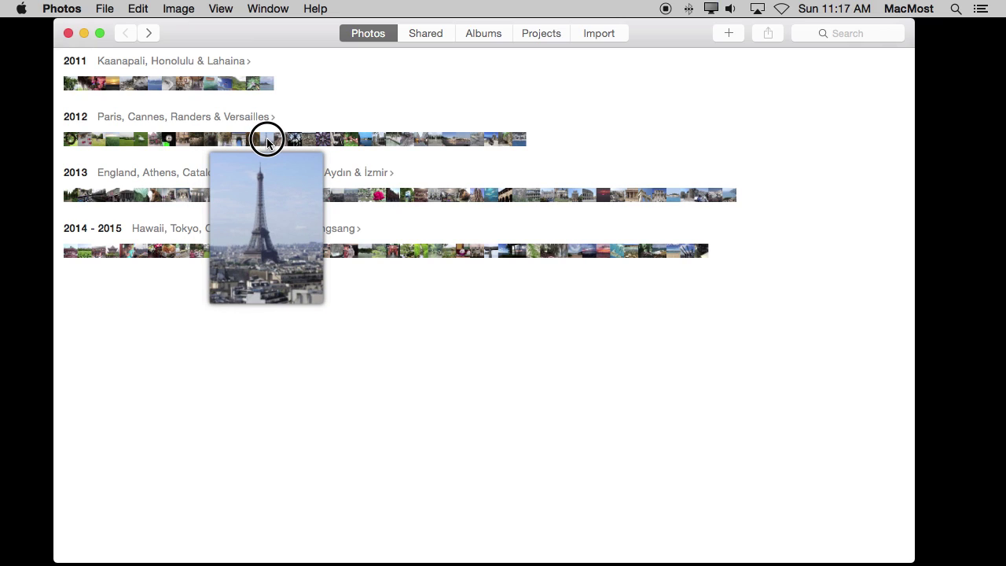
pyautogui.moveTo(268, 143); pyautogui.dragTo(296, 113)
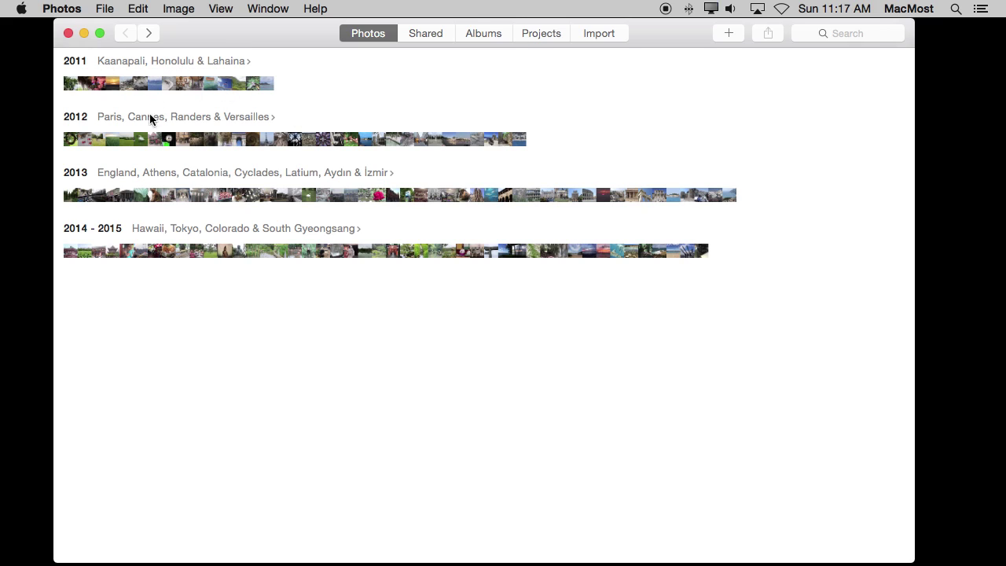
pyautogui.click(132, 122)
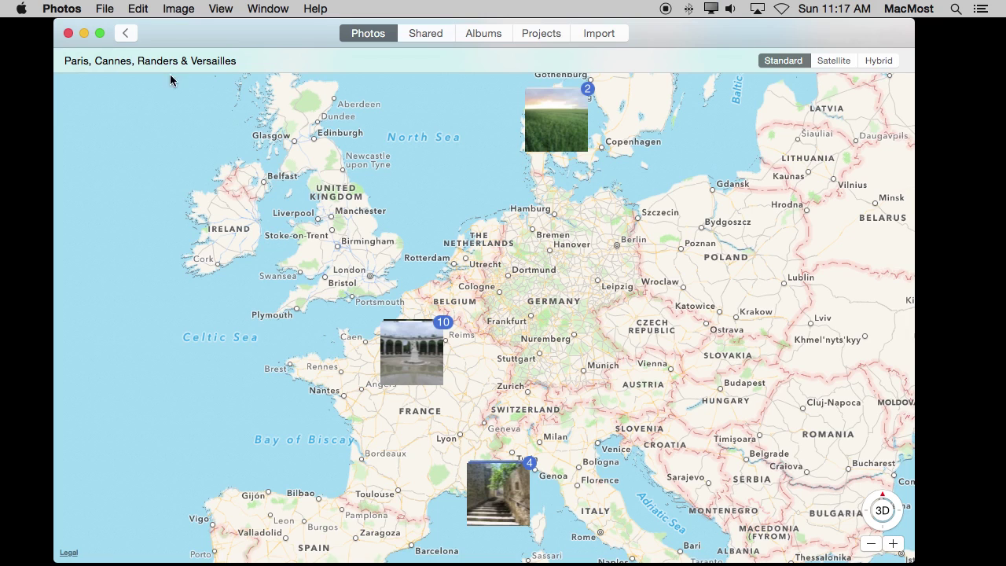
# - Close the 2012 map and return to the Years view
pyautogui.click(129, 33)
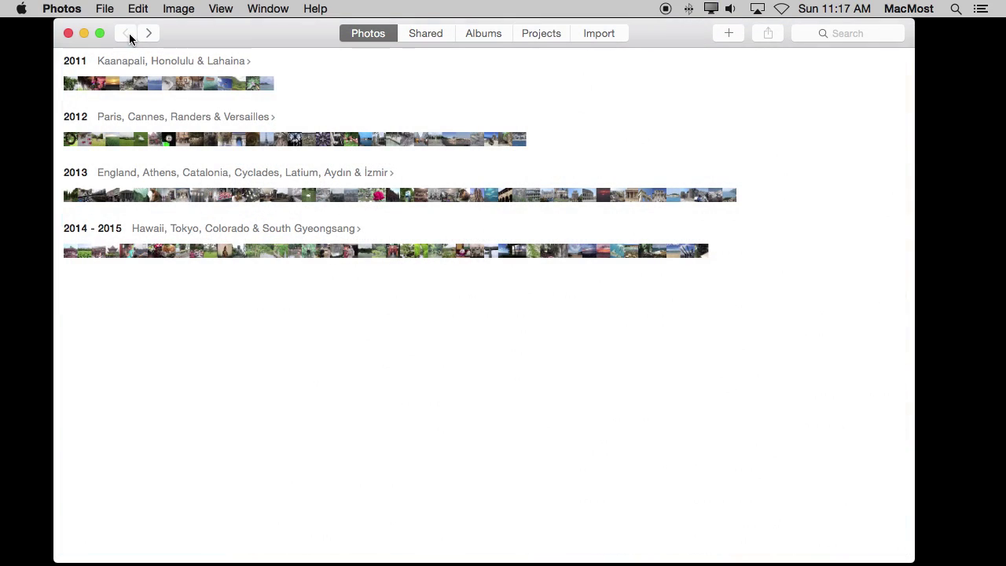
# - View the Regent's Park trip's map from Collections, then go to the Albums overview
pyautogui.click(150, 34)
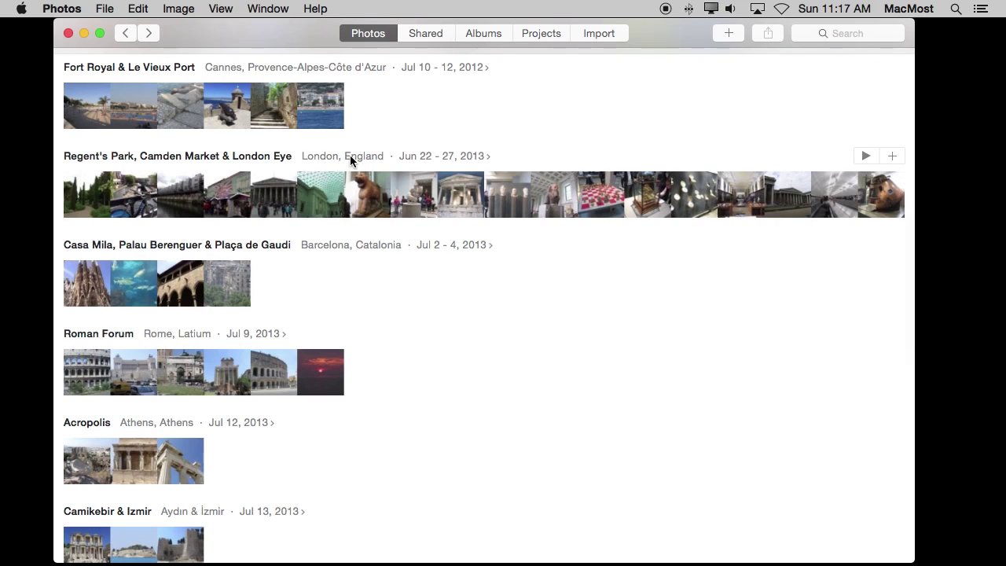
pyautogui.click(351, 160)
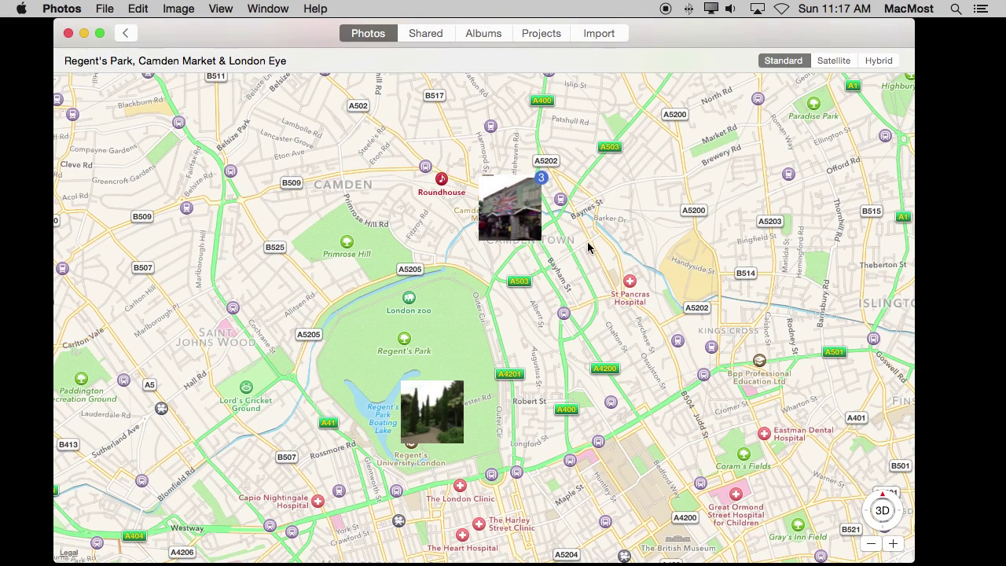
pyautogui.click(123, 33)
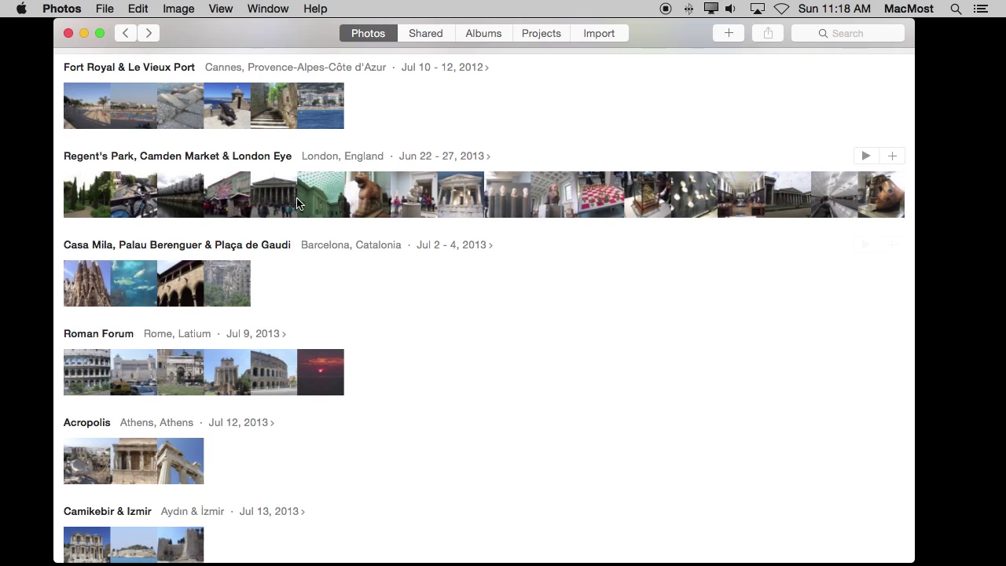
pyautogui.moveTo(354, 158)
pyautogui.press('super+bracketleft')
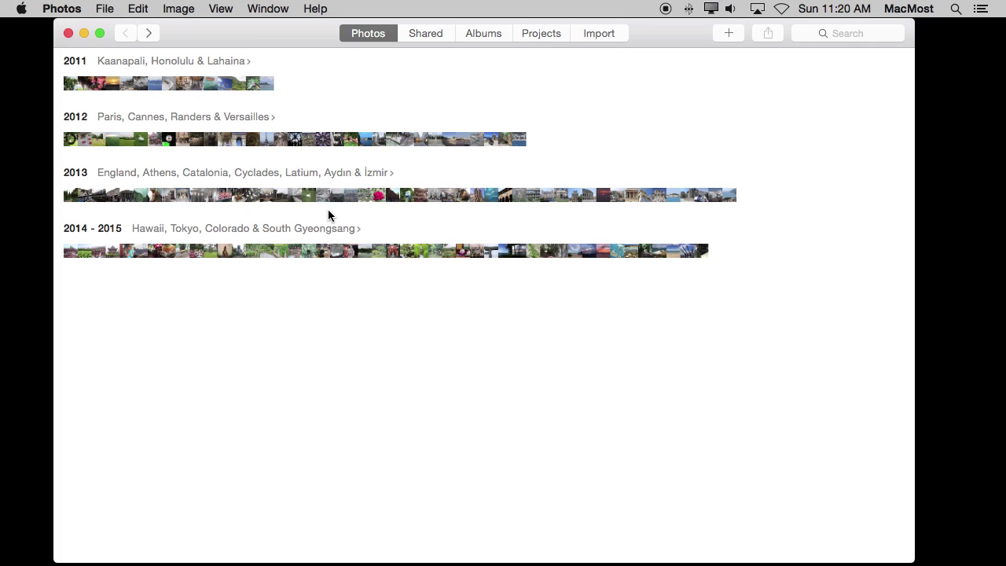
pyautogui.click(486, 35)
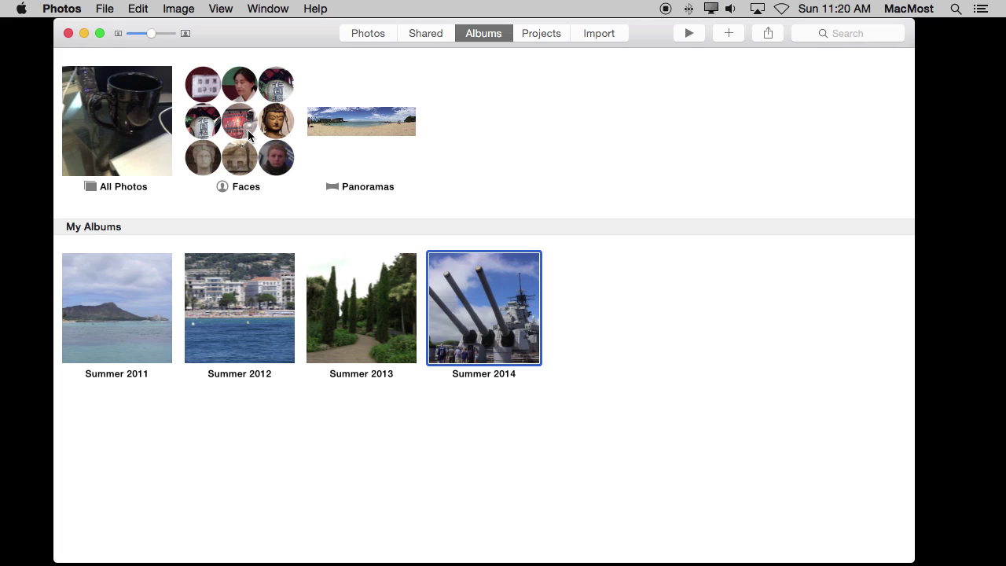
# - Select the Summer 2011, 2012, 2013 and 2014 albums in turn, toggling between Photos and Albums
pyautogui.click(108, 328)
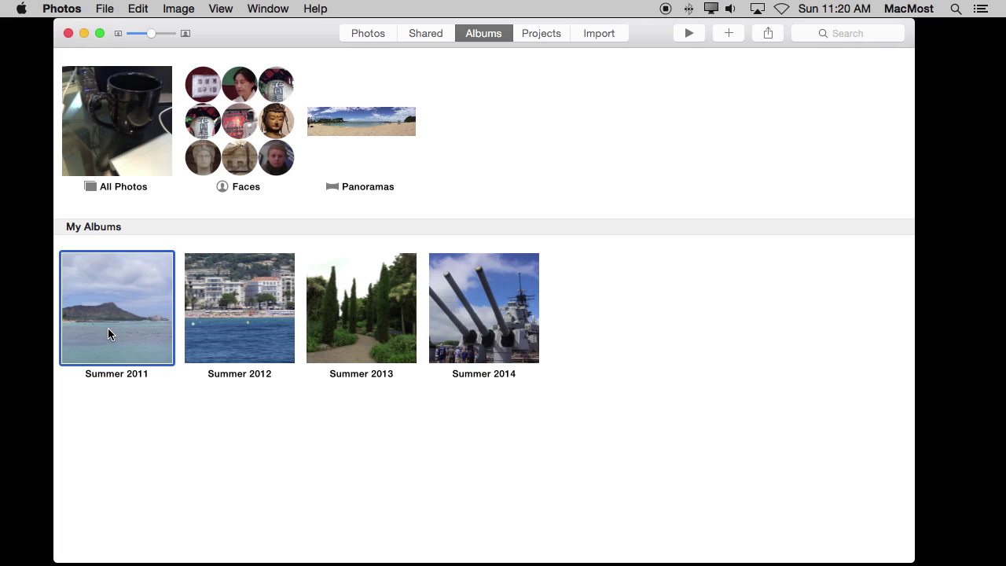
pyautogui.click(212, 333)
pyautogui.click(361, 310)
pyautogui.click(437, 311)
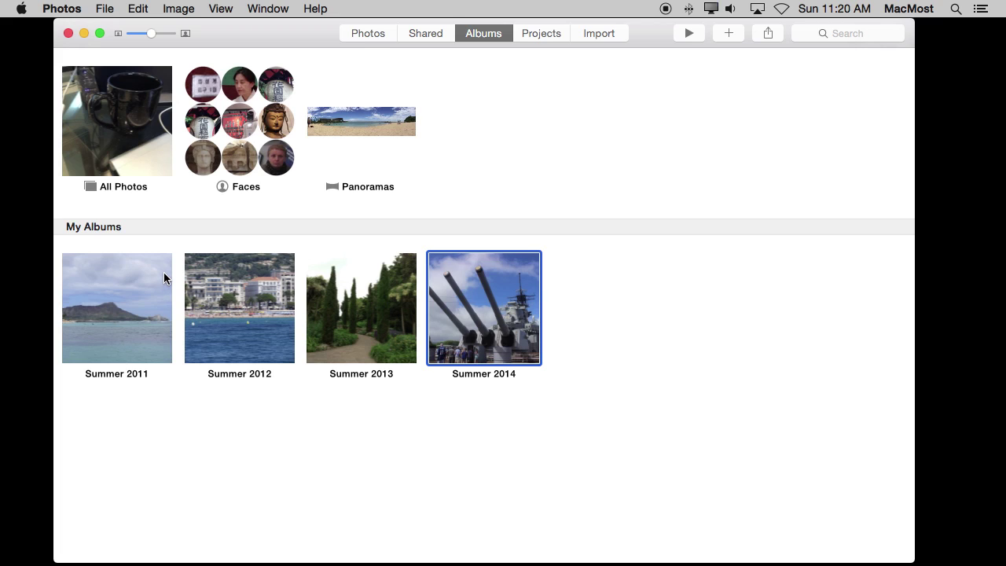
pyautogui.click(358, 32)
pyautogui.click(484, 33)
# - Toggle to the Photos view and back to the Summer 2011–2014 Albums overview
pyautogui.click(375, 27)
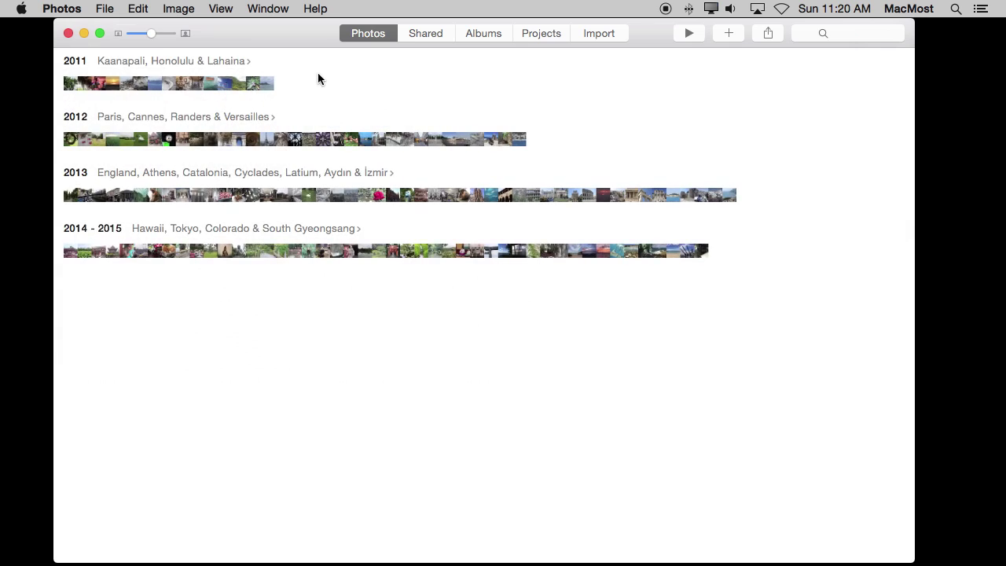
pyautogui.click(479, 35)
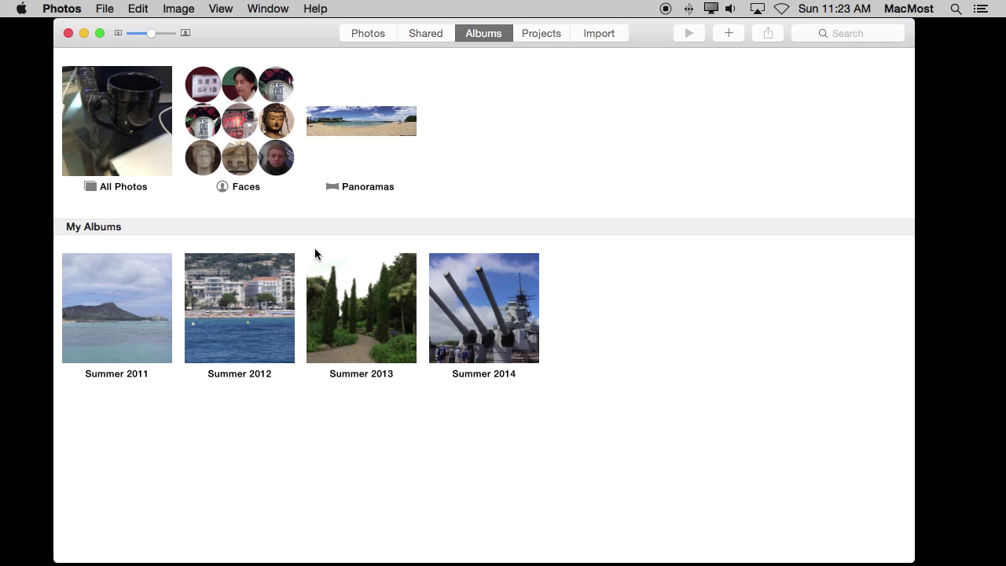
pyautogui.click(111, 9)
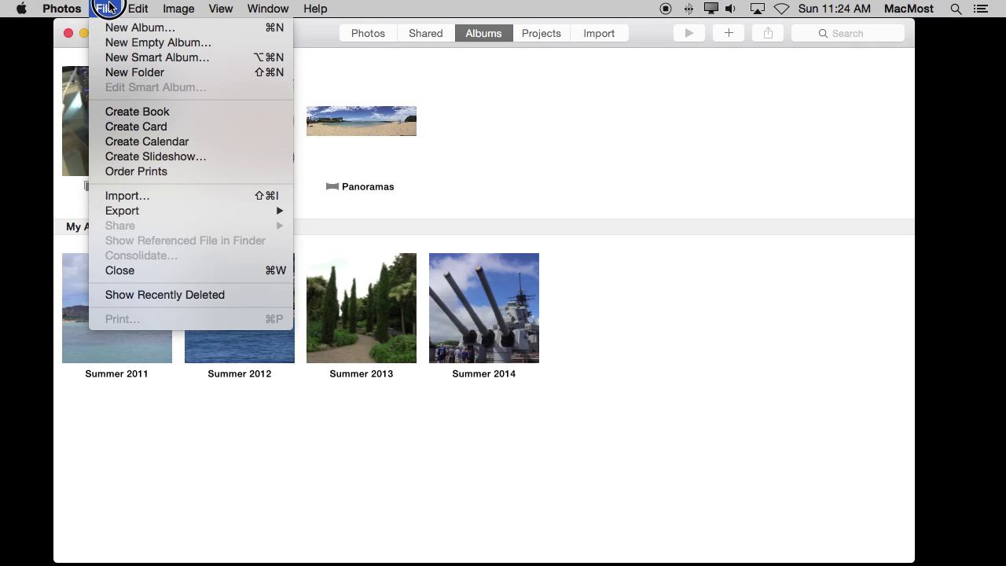
# - Create a new album named 'Test Album' from the five selected Jun 28, 2011 photos
pyautogui.click(110, 7)
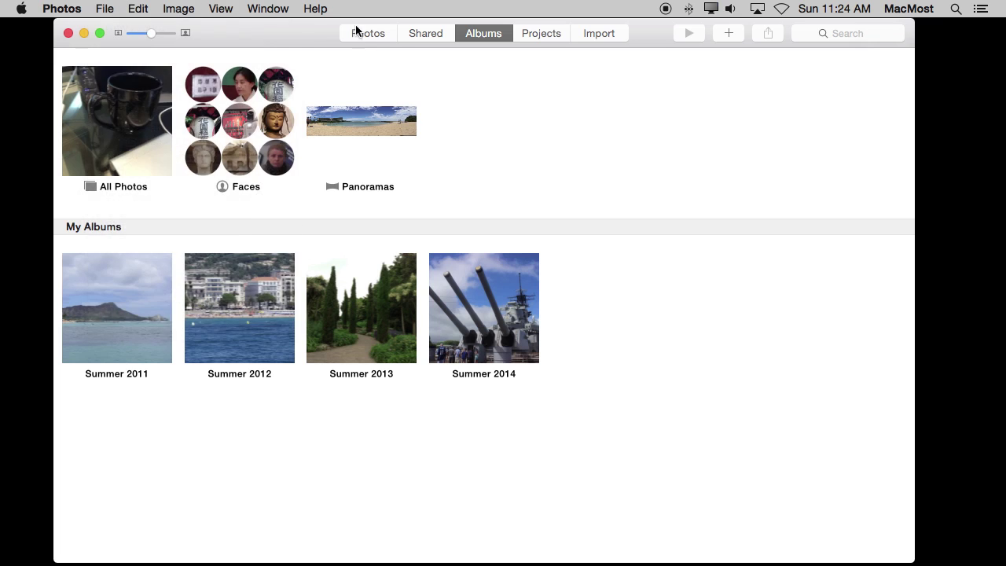
pyautogui.click(366, 34)
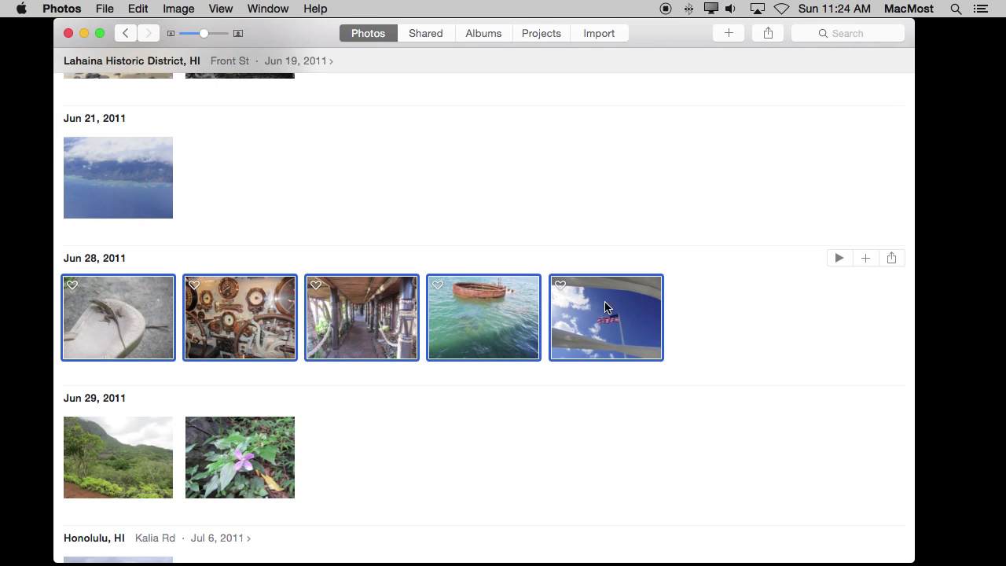
pyautogui.click(109, 7)
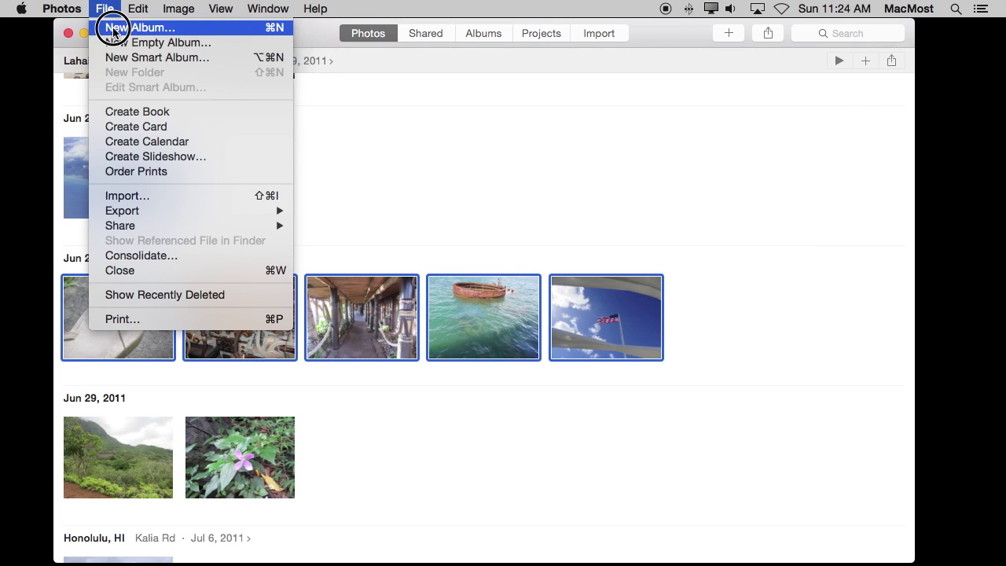
pyautogui.click(104, 8)
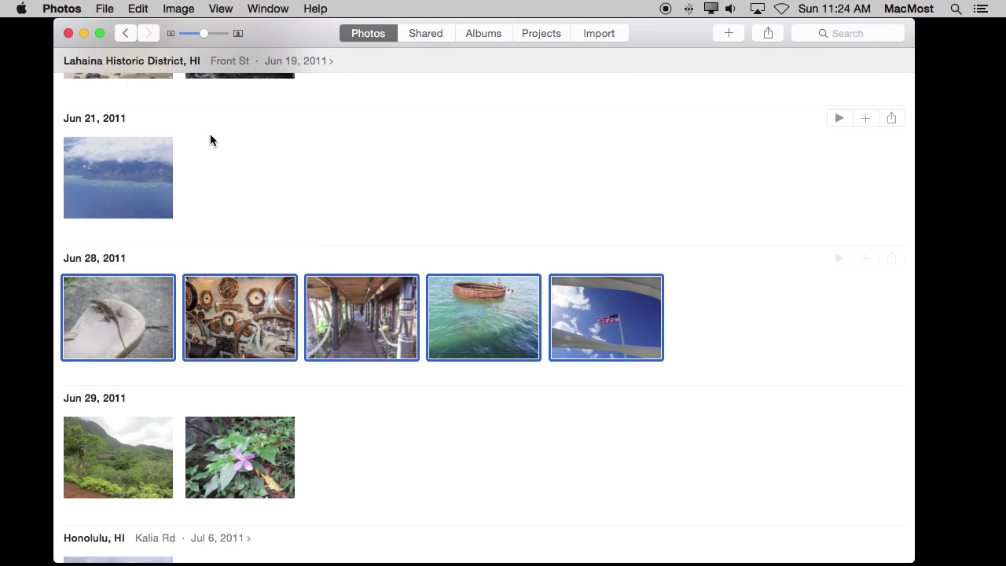
pyautogui.click(108, 7)
pyautogui.click(113, 28)
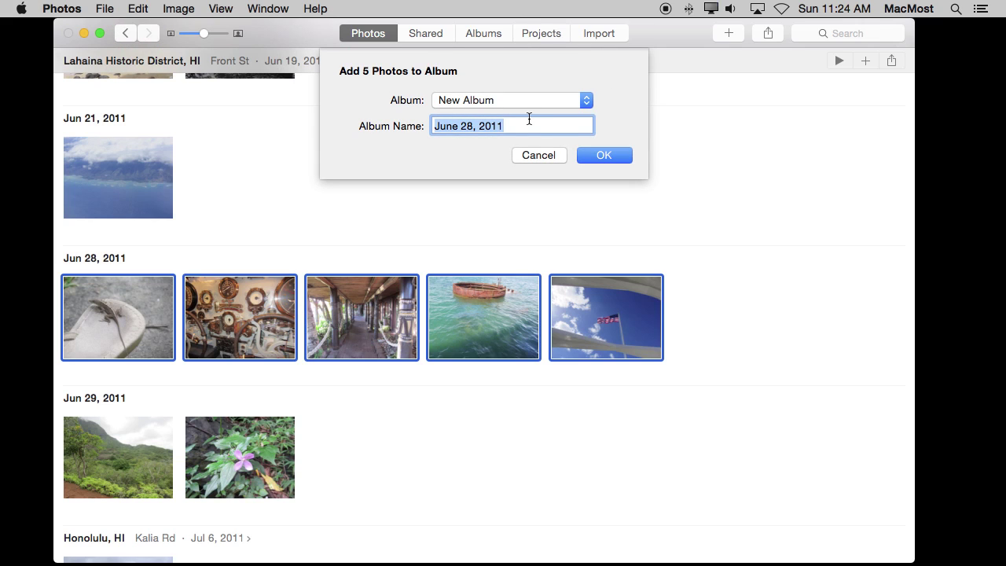
pyautogui.write('Test Album')
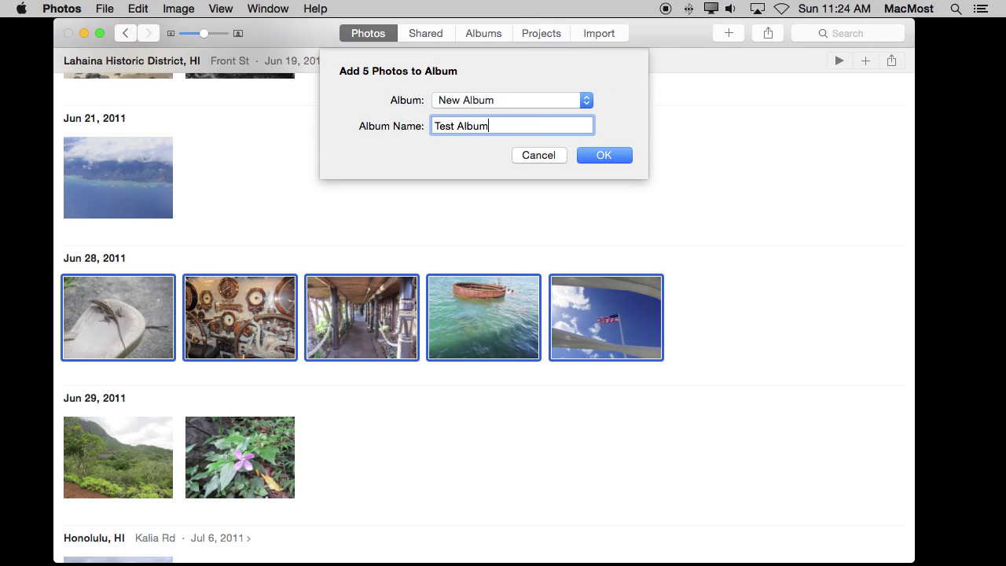
pyautogui.press('Return')
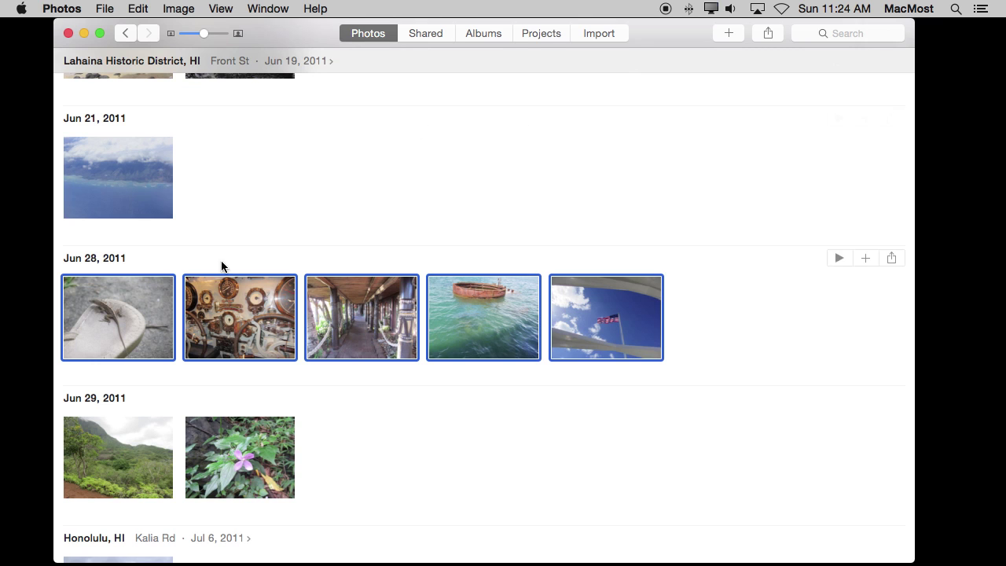
# - Open Test Album from the Albums view to see its five Jun 28 photos
pyautogui.click(479, 31)
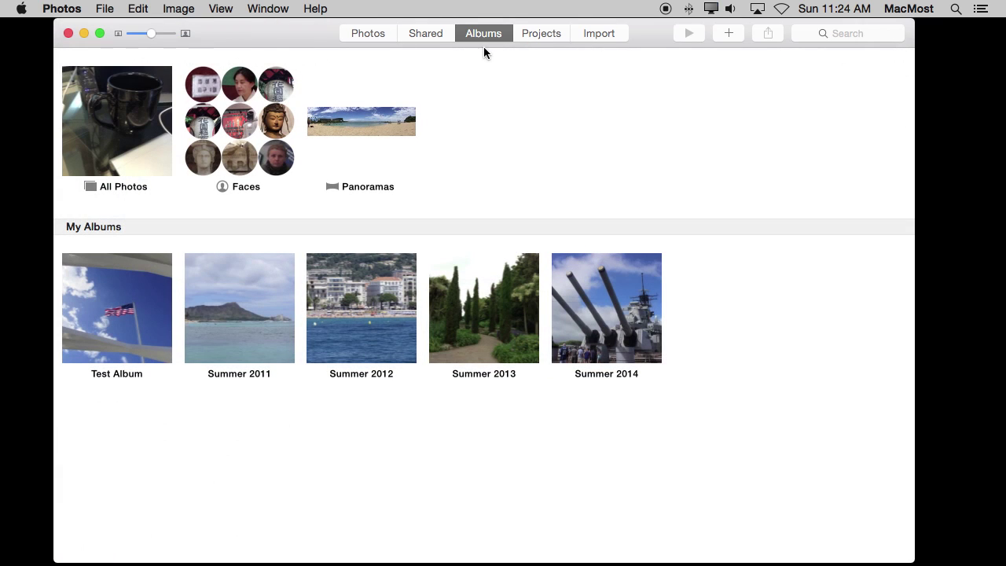
pyautogui.click(112, 344)
pyautogui.doubleClick(113, 342)
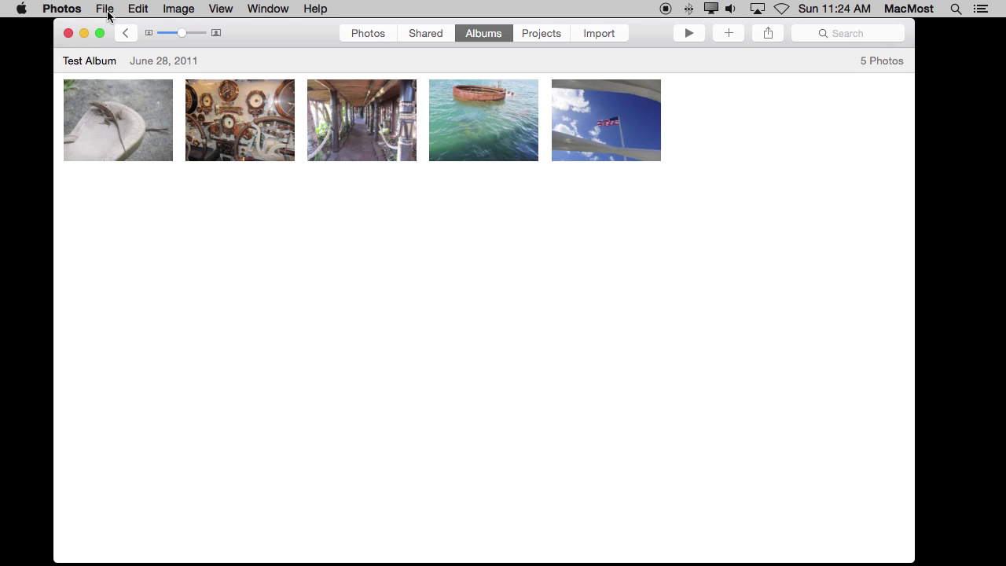
# - Add the two Jun 29, 2011 photos to Test Album using the + button's Album option
pyautogui.click(354, 33)
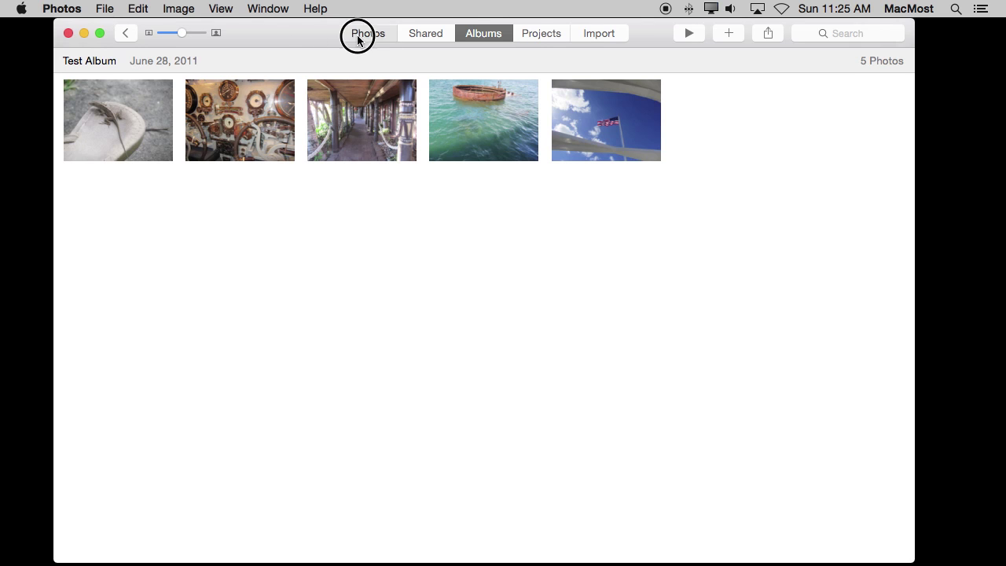
pyautogui.click(122, 460)
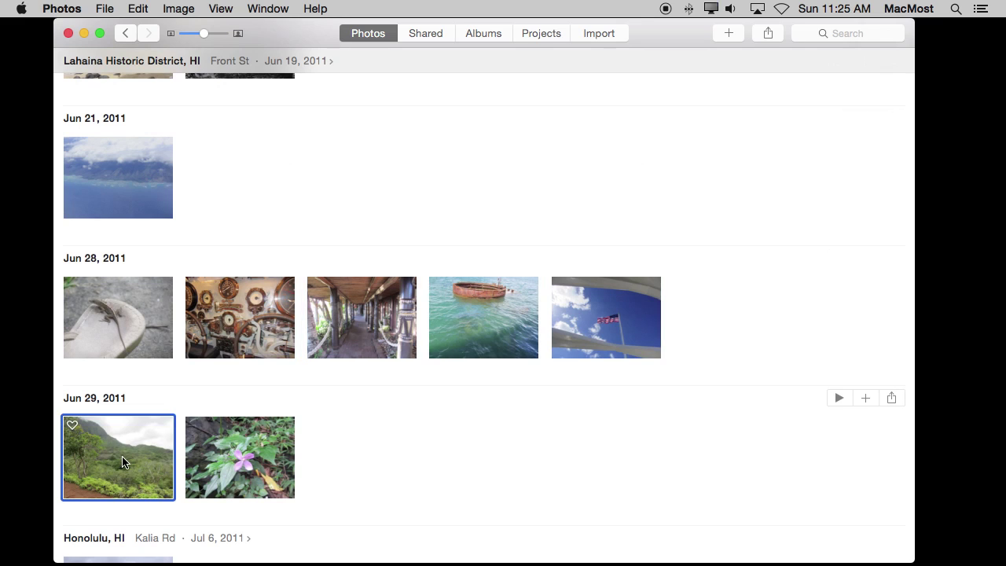
pyautogui.keyDown('super'); pyautogui.click(211, 462); pyautogui.keyUp('super')
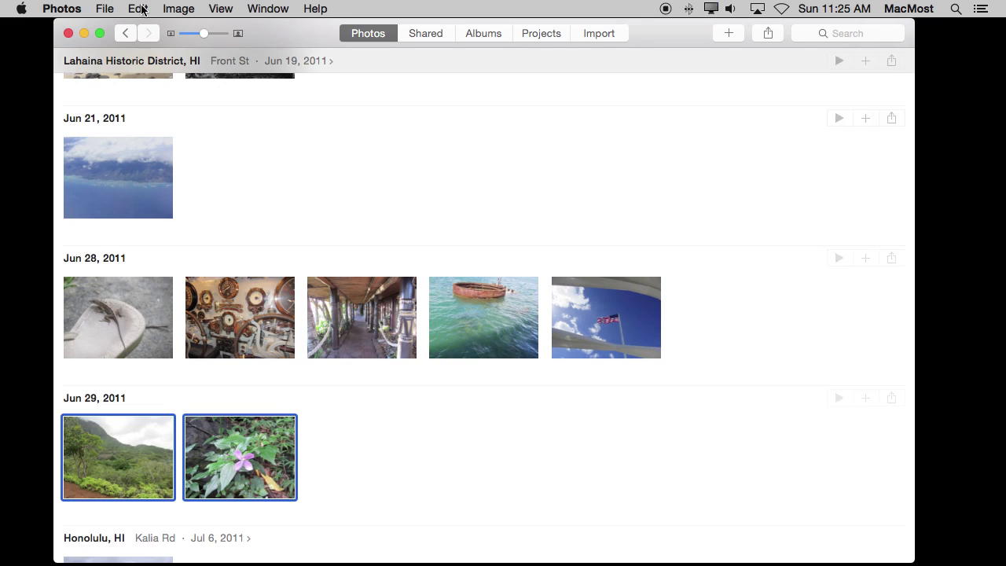
pyautogui.click(725, 39)
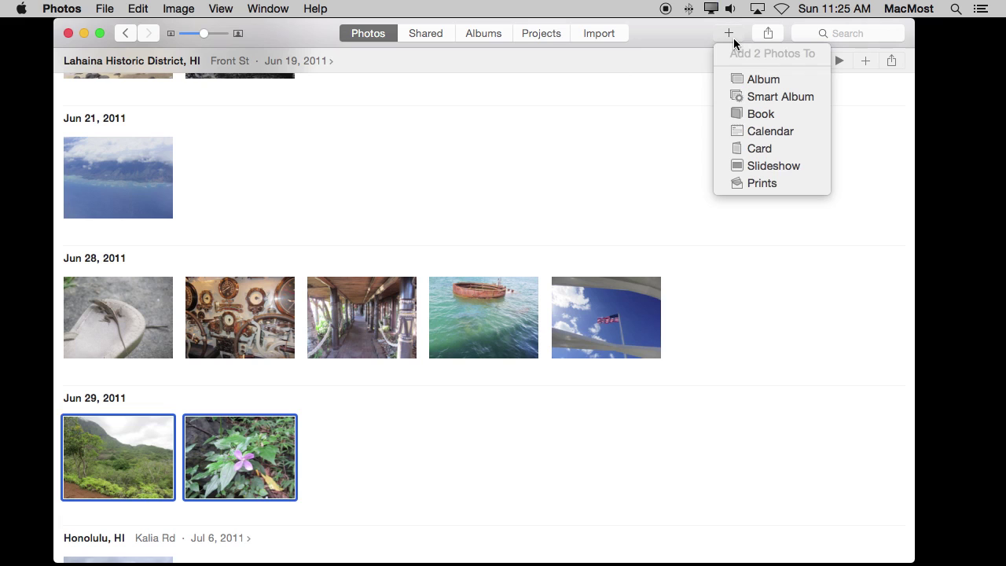
pyautogui.click(775, 80)
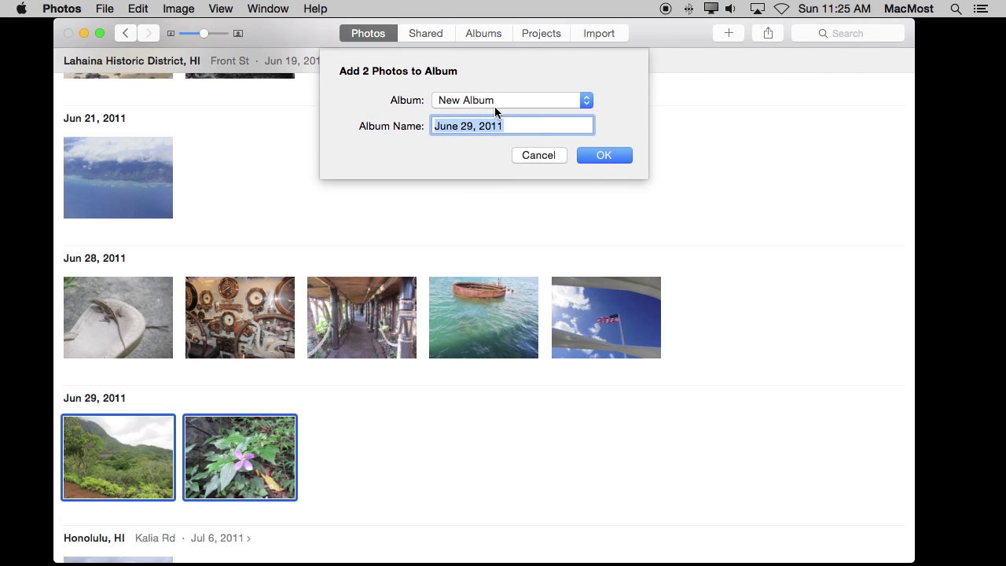
pyautogui.click(493, 109)
pyautogui.click(494, 124)
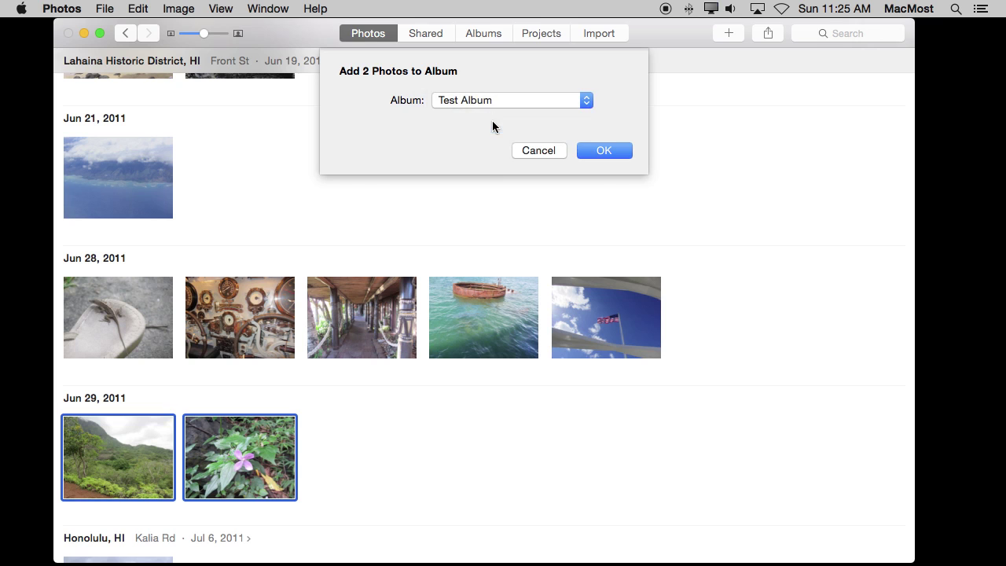
pyautogui.click(601, 148)
pyautogui.click(492, 34)
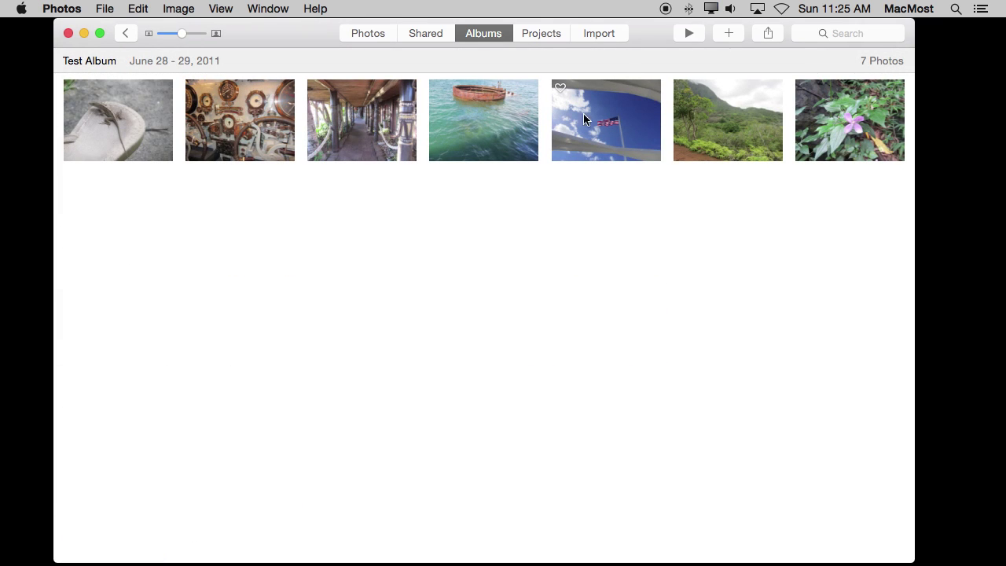
# - Show the albums sidebar from the View menu and return to the Photos timeline
pyautogui.moveTo(240, 120)
pyautogui.click(220, 9)
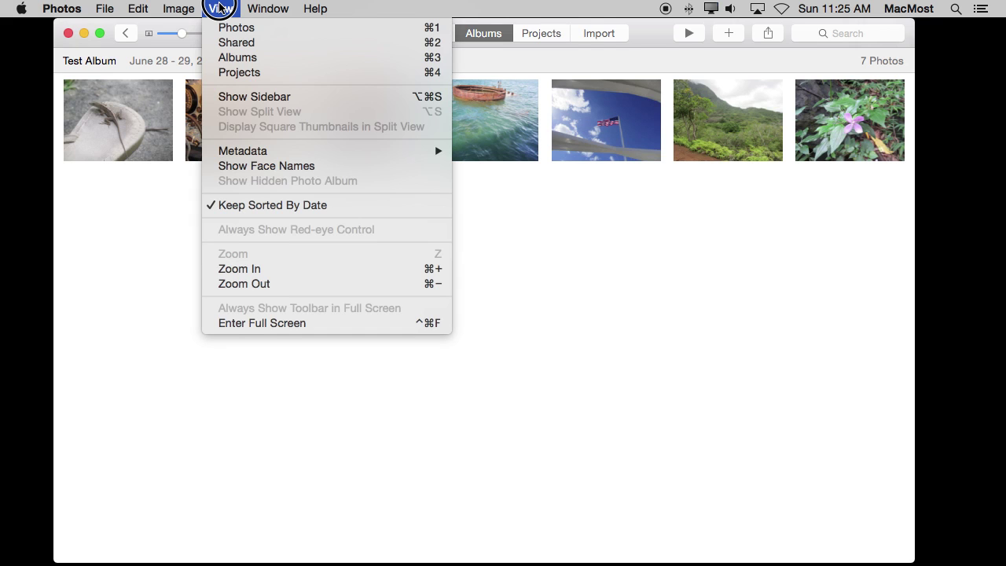
pyautogui.click(256, 96)
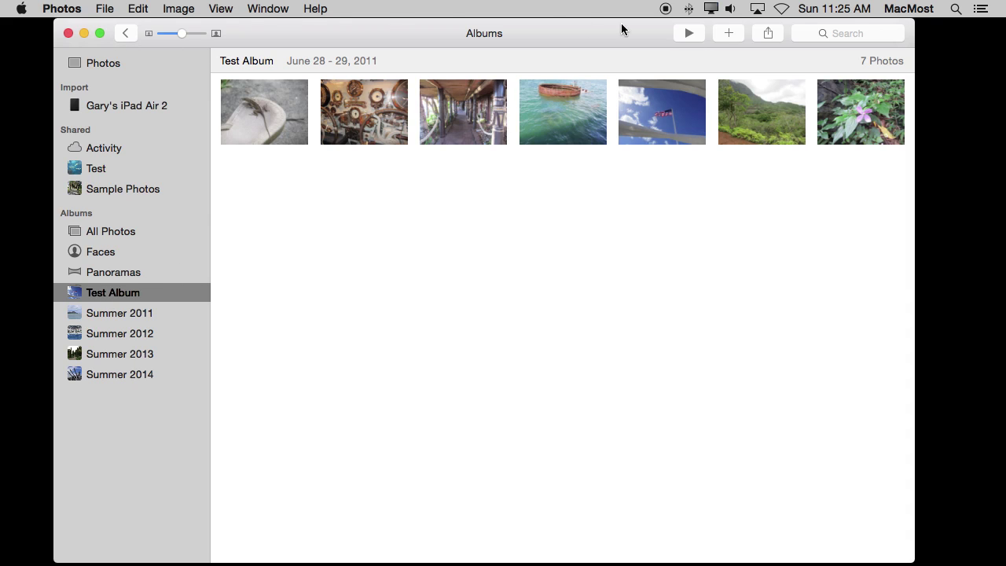
pyautogui.click(118, 65)
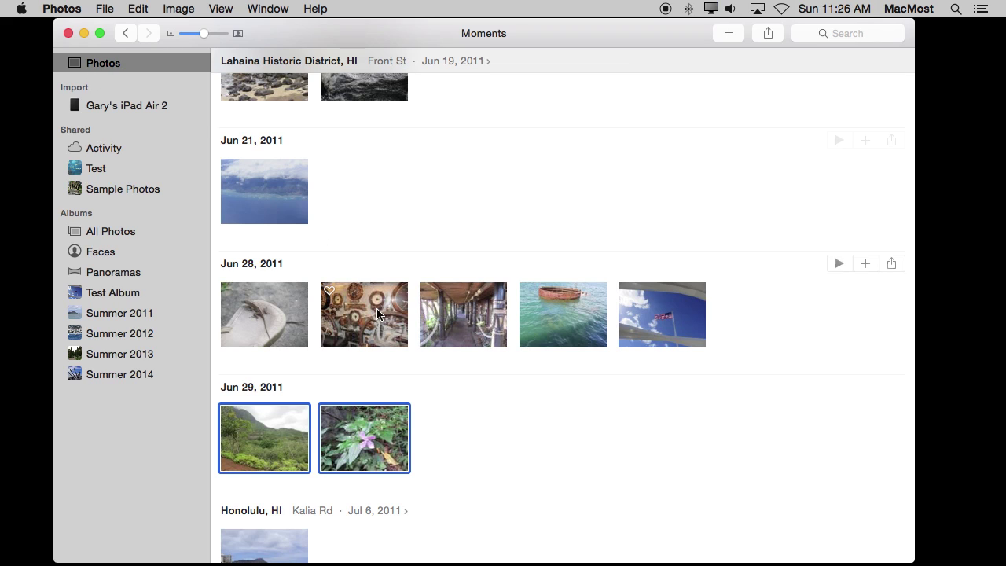
# - Drag the Jul 6, 2011 Honolulu photo onto Test Album in the sidebar and check it
pyautogui.scroll(-3, 323, 386)
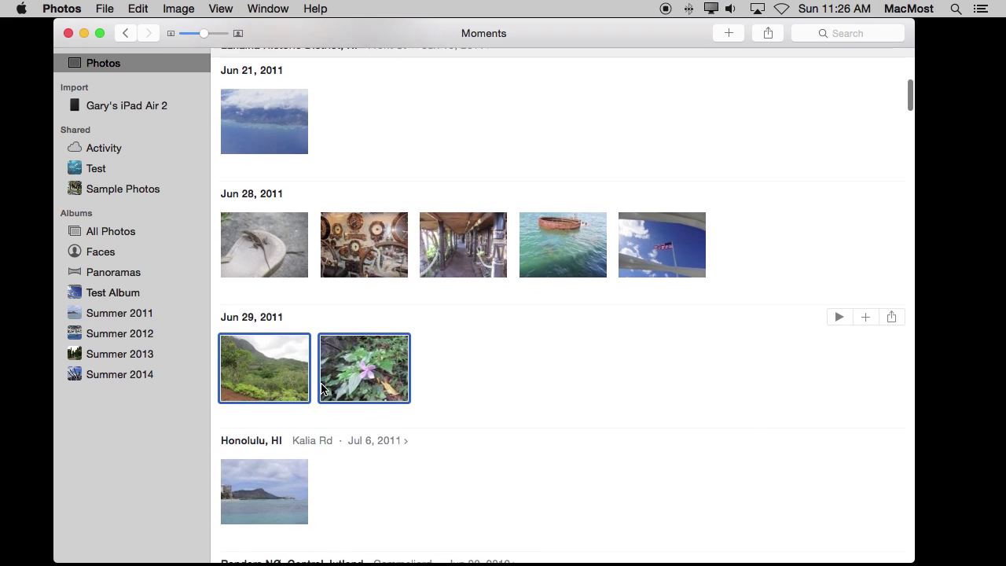
pyautogui.click(261, 503)
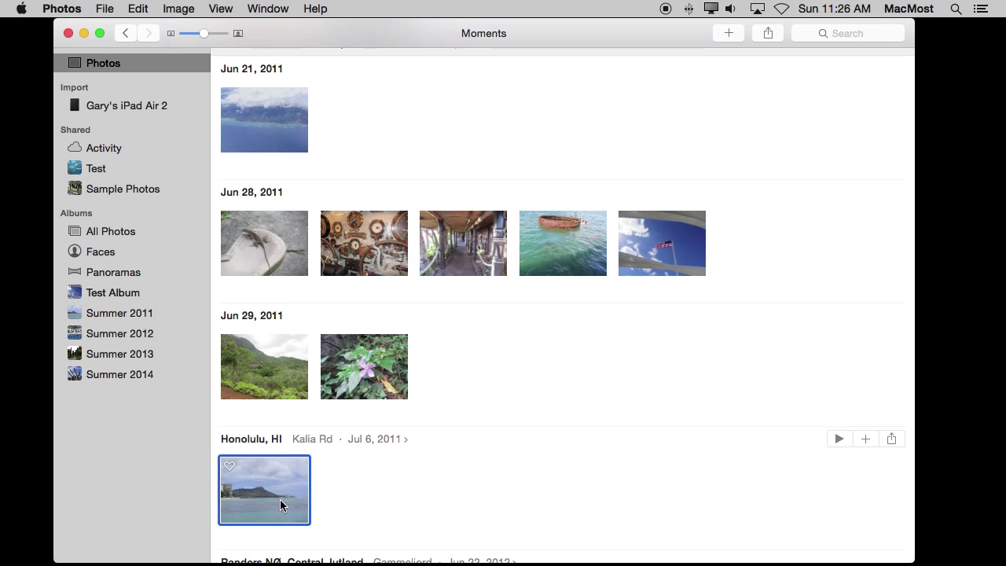
pyautogui.moveTo(261, 503)
pyautogui.mouseDown()
pyautogui.moveTo(138, 350)
pyautogui.moveTo(111, 296)
pyautogui.mouseUp()
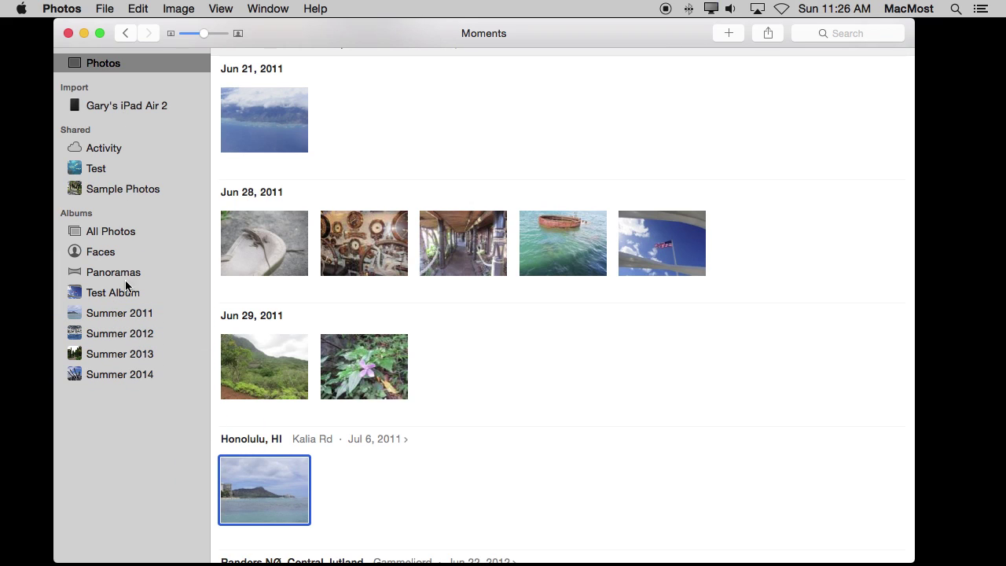
pyautogui.click(101, 302)
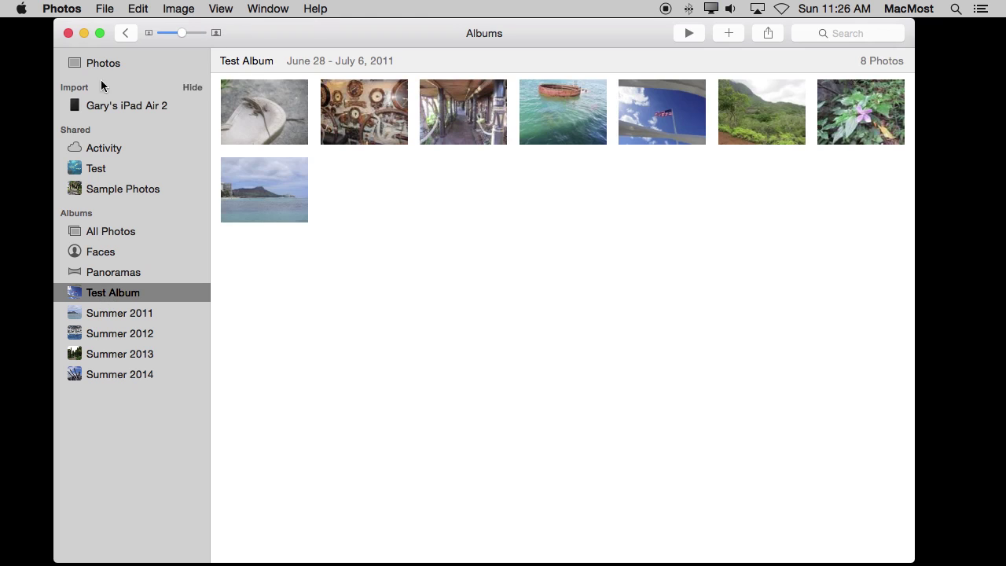
pyautogui.click(102, 65)
pyautogui.click(109, 294)
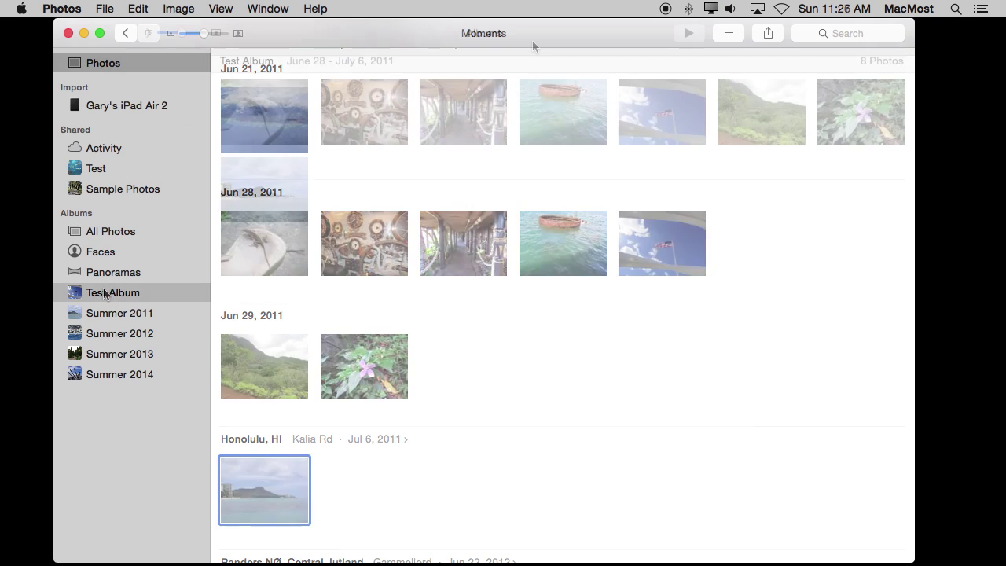
pyautogui.click(373, 118)
pyautogui.keyDown('super'); pyautogui.click(523, 104); pyautogui.keyUp('super')
pyautogui.keyDown('super'); pyautogui.click(769, 110); pyautogui.keyUp('super')
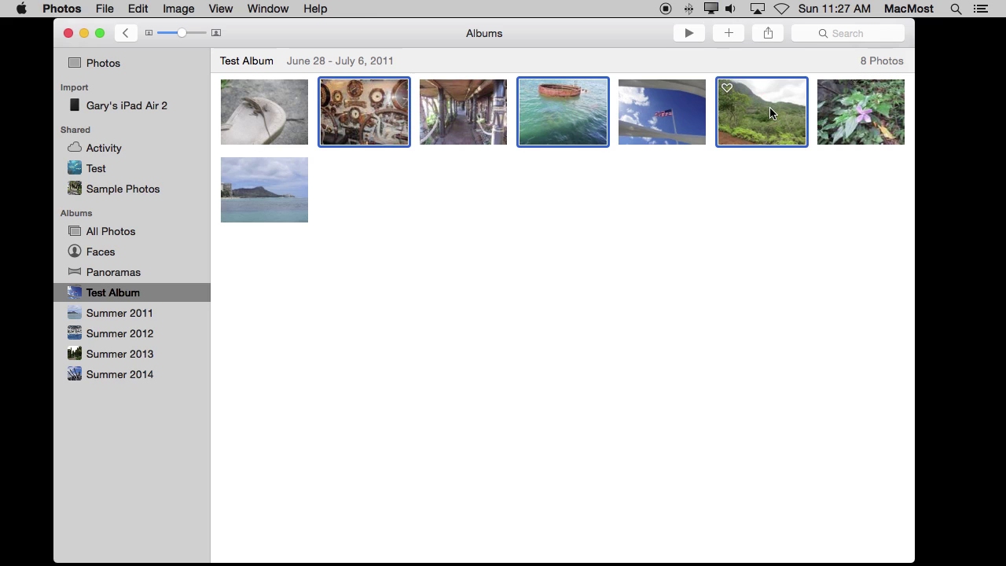
pyautogui.click(272, 114)
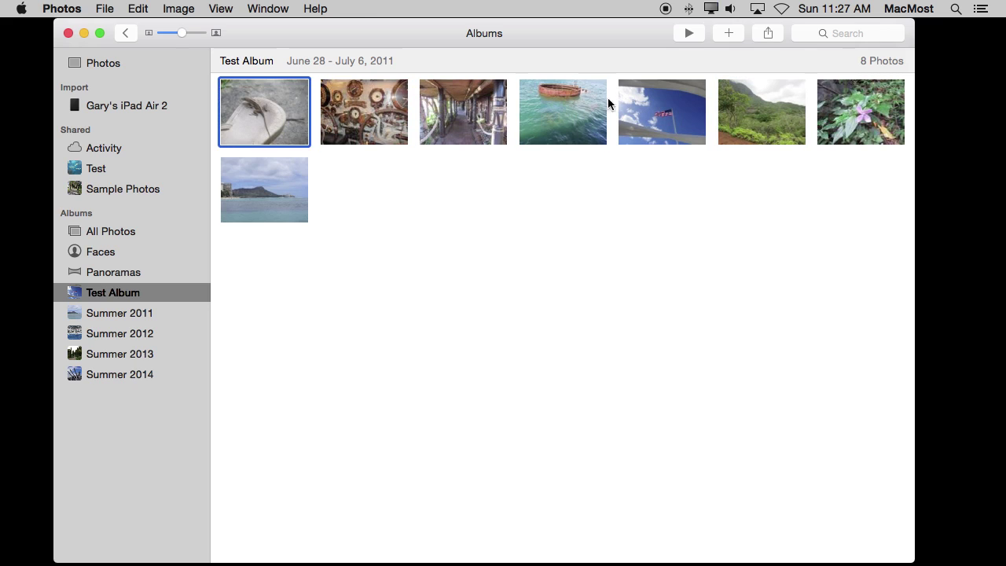
pyautogui.keyDown('shift'); pyautogui.click(672, 112); pyautogui.keyUp('shift')
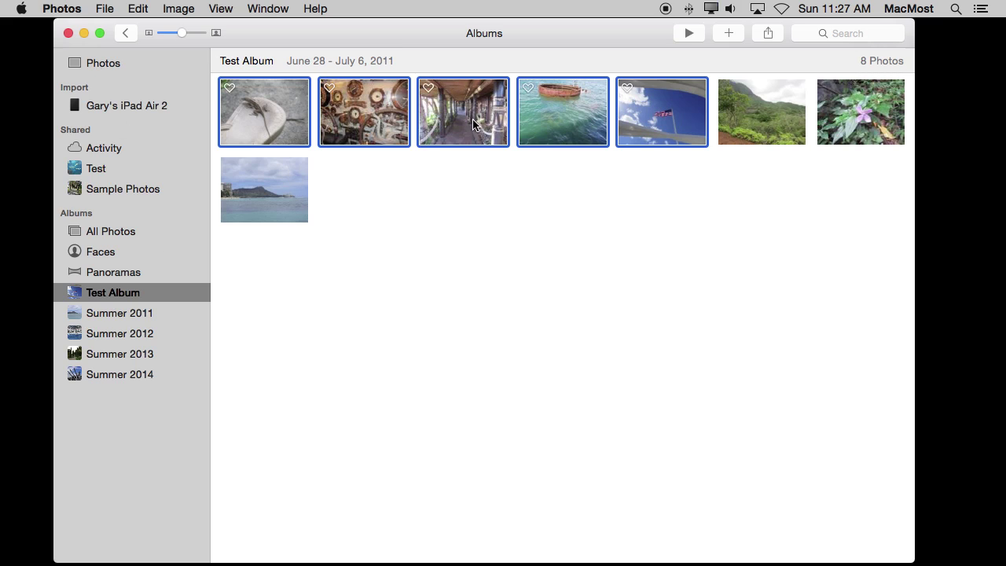
pyautogui.moveTo(464, 112)
pyautogui.rightClick(264, 126)
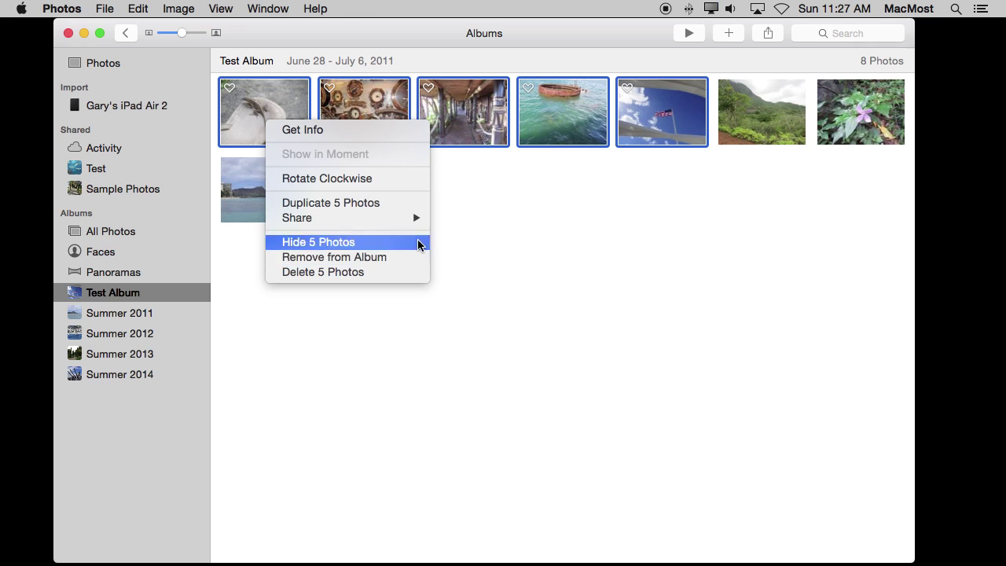
pyautogui.click(469, 79)
pyautogui.click(491, 114)
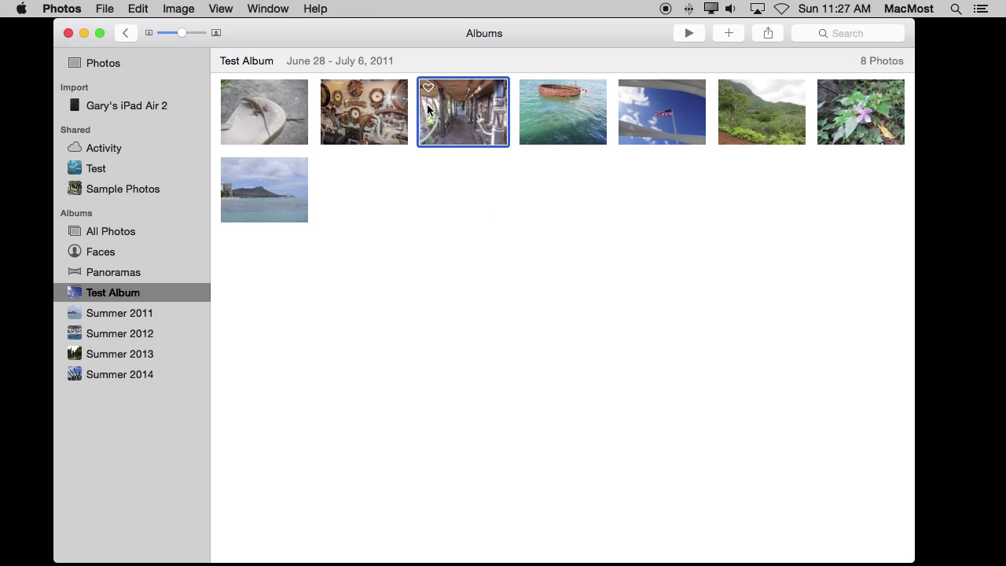
# - Remove the walkway photo from Test Album, shifting the gauge photo back and the flower photo forward
pyautogui.rightClick(472, 111)
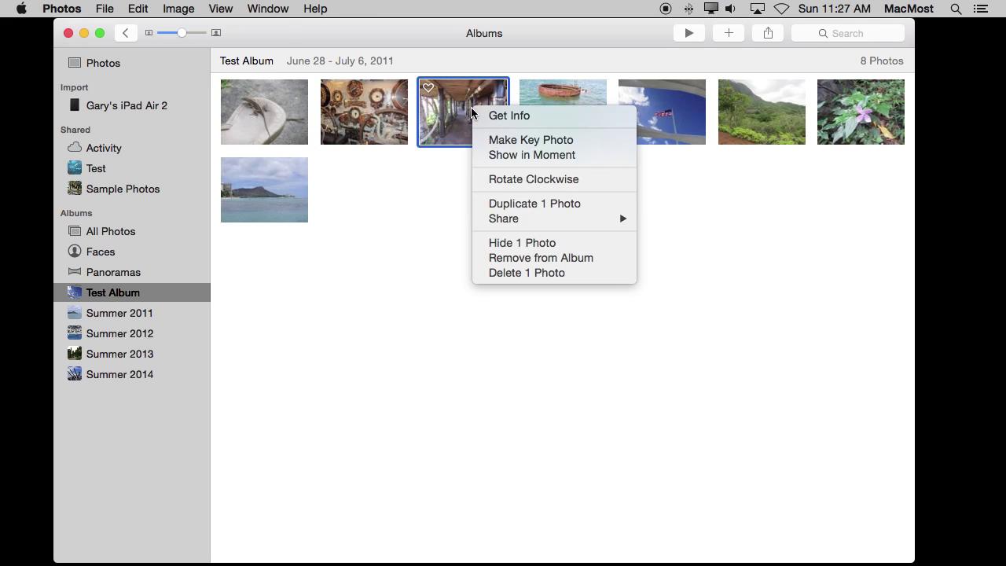
pyautogui.click(541, 259)
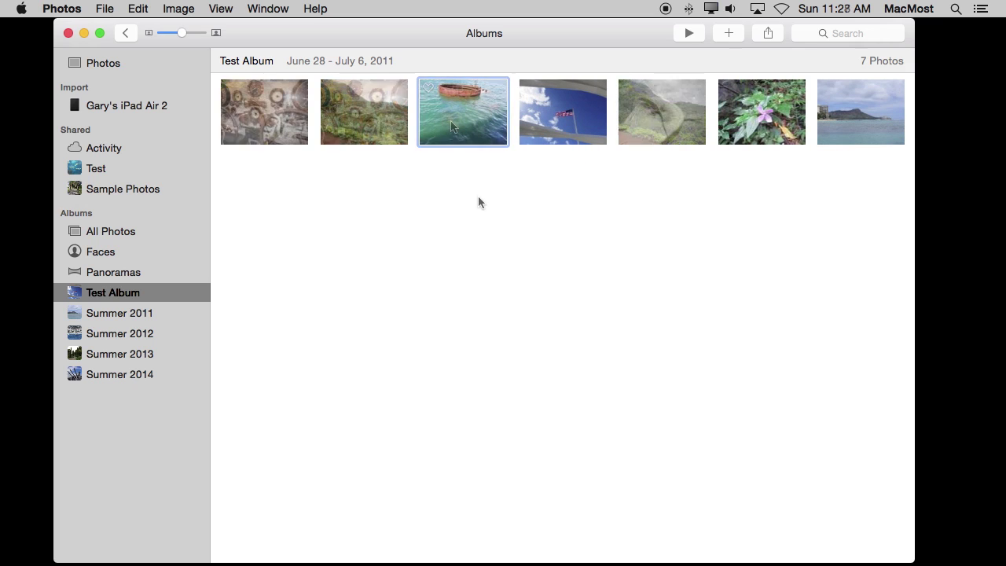
pyautogui.moveTo(267, 126); pyautogui.dragTo(626, 123)
pyautogui.moveTo(753, 113)
pyautogui.mouseDown()
pyautogui.moveTo(279, 114)
pyautogui.moveTo(326, 107)
pyautogui.mouseUp()
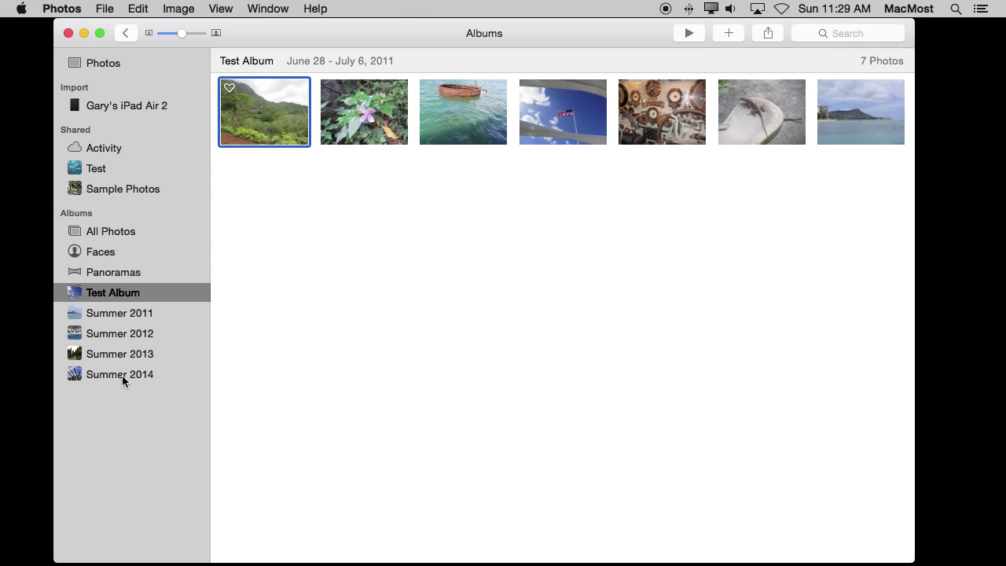
pyautogui.click(110, 63)
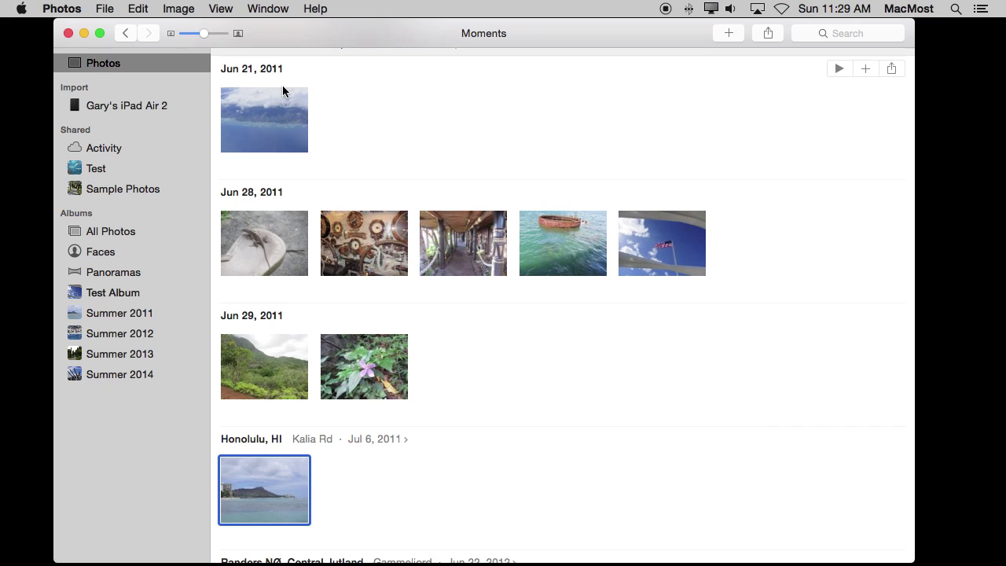